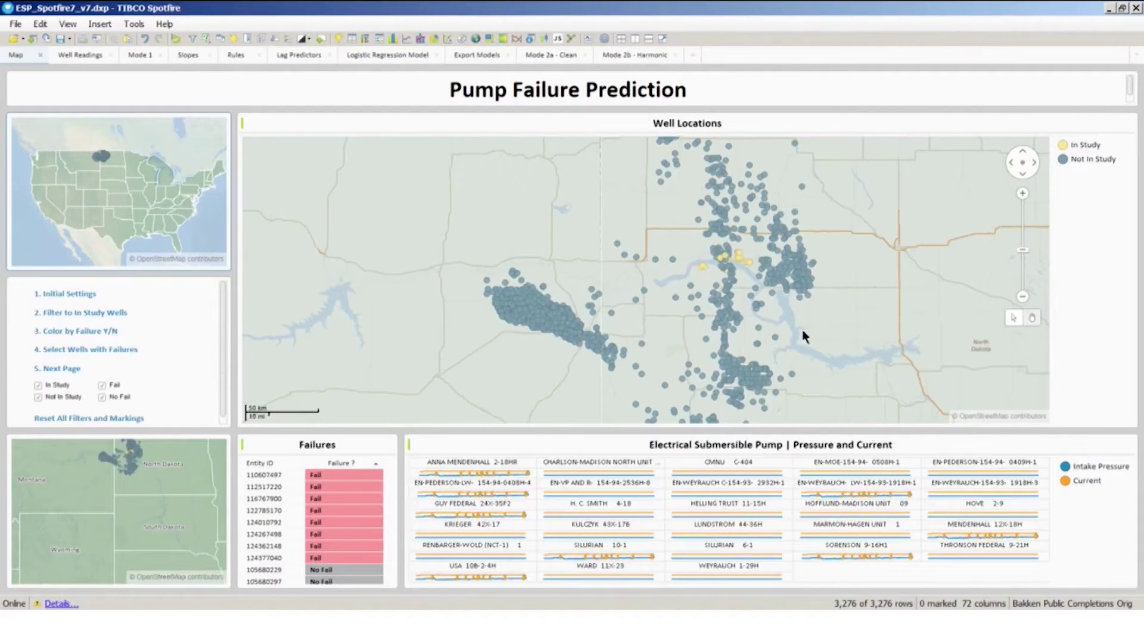
# Step: Show only the 28 study wells coloured by failure, mark the 8 failed ones, and open Well Readings
pyautogui.click(110, 314)
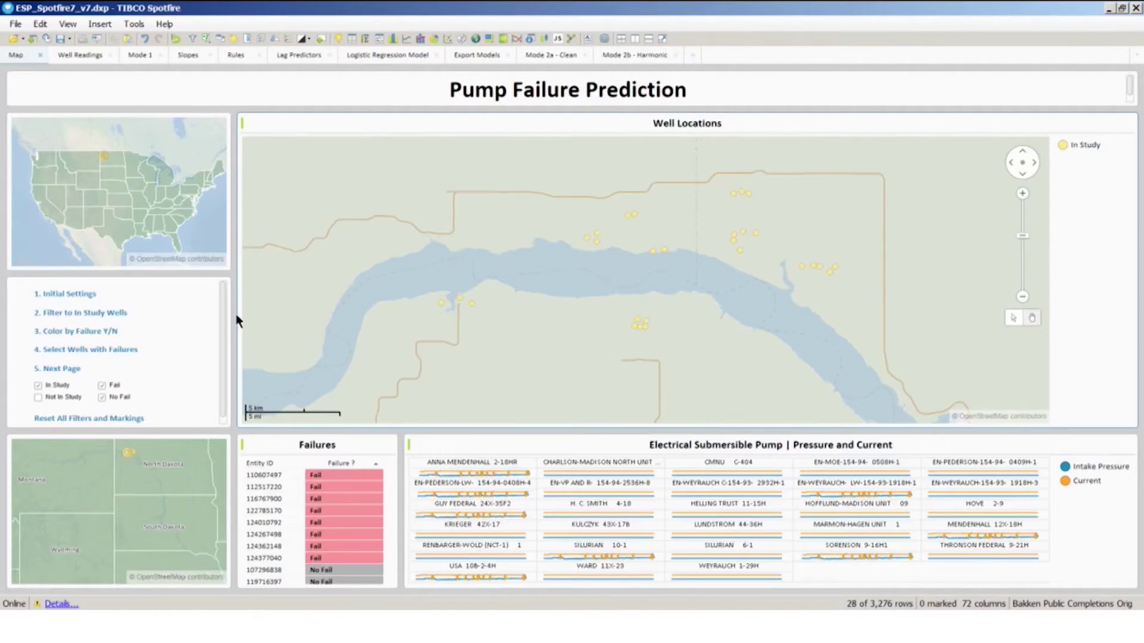
pyautogui.click(107, 332)
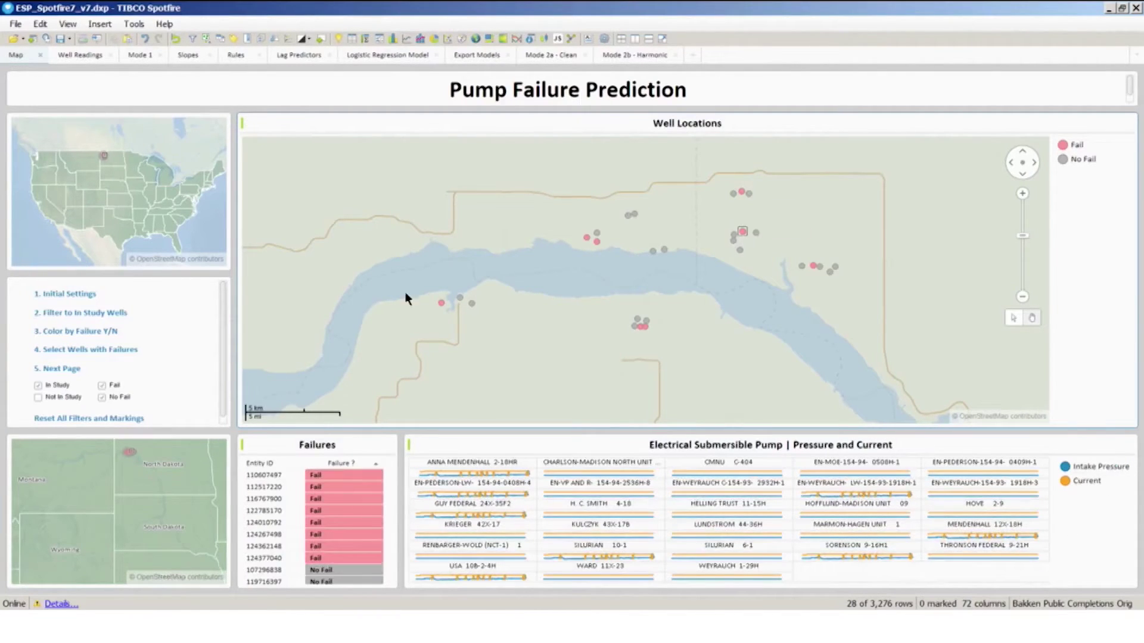
pyautogui.click(116, 352)
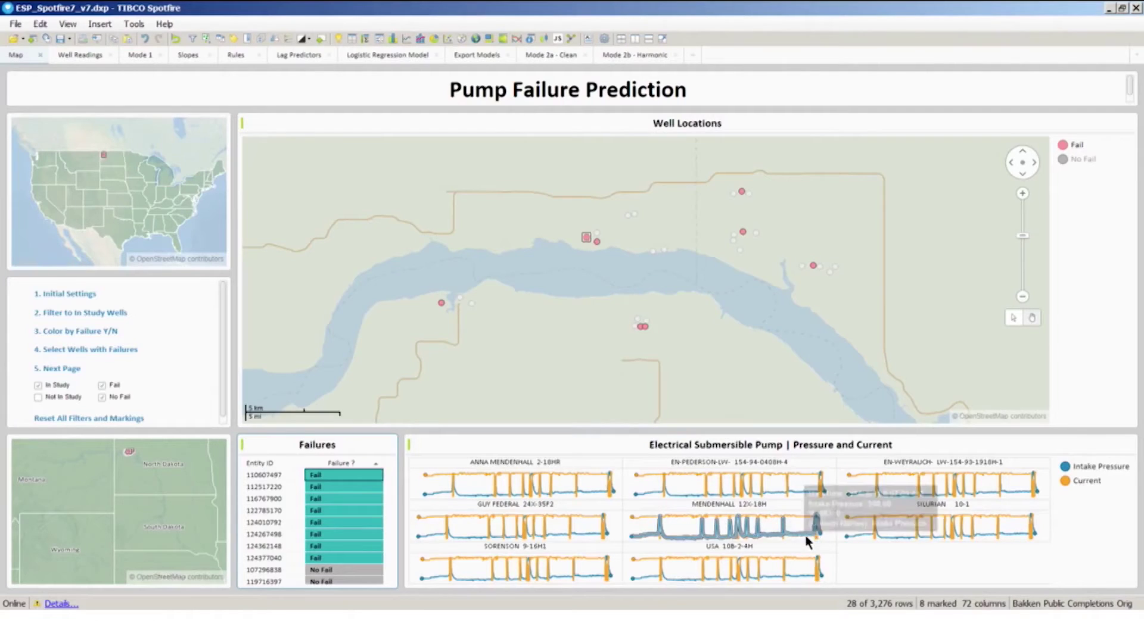
pyautogui.click(77, 55)
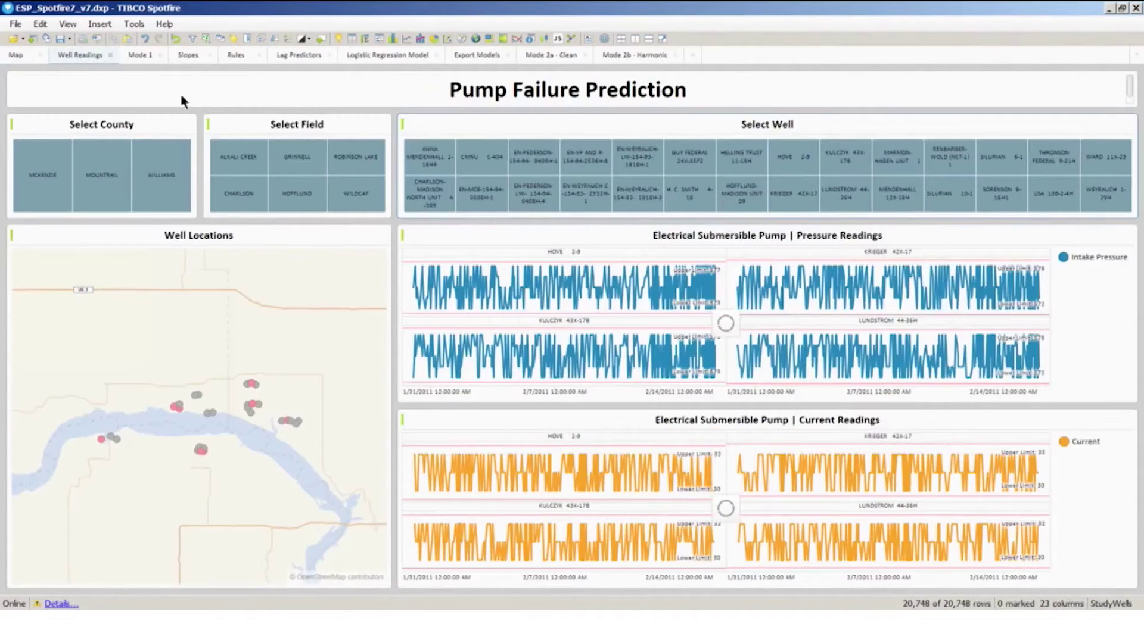
# Step: Chart readings for HELLING TRUST, HOVE, HOFFLUND, KRIEGER, then MARMON-HAGEN, RENBARGER-WOLD, MENDENHALL, SILURIAN 10-1
pyautogui.moveTo(508, 169)
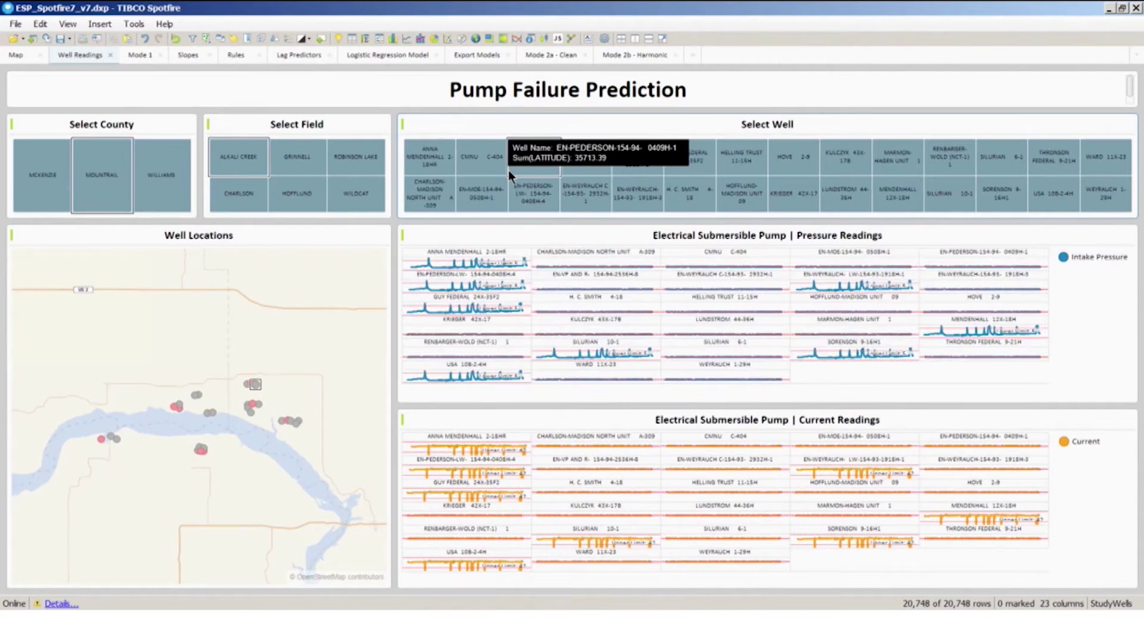
pyautogui.click(753, 171)
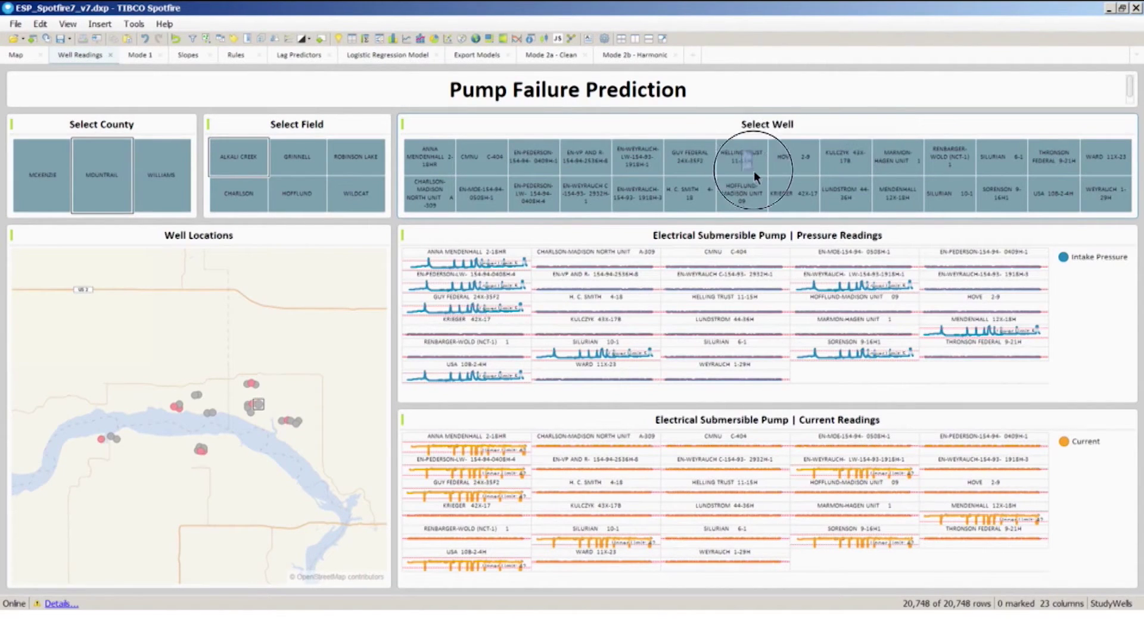
pyautogui.moveTo(753, 170); pyautogui.dragTo(801, 195)
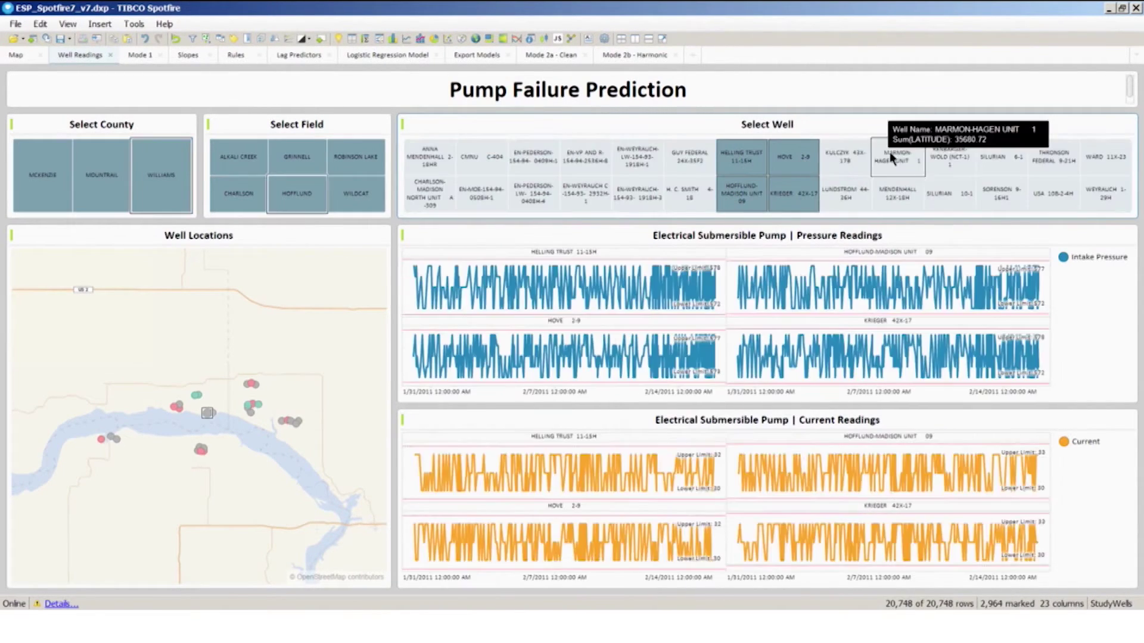
pyautogui.moveTo(892, 160); pyautogui.dragTo(945, 205)
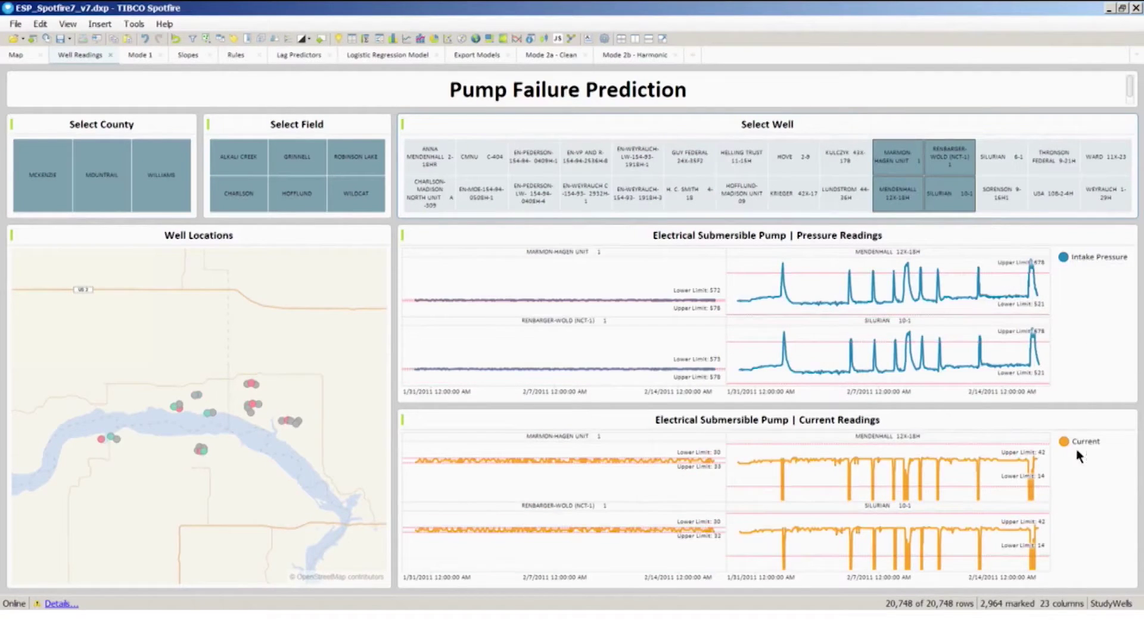
pyautogui.click(139, 55)
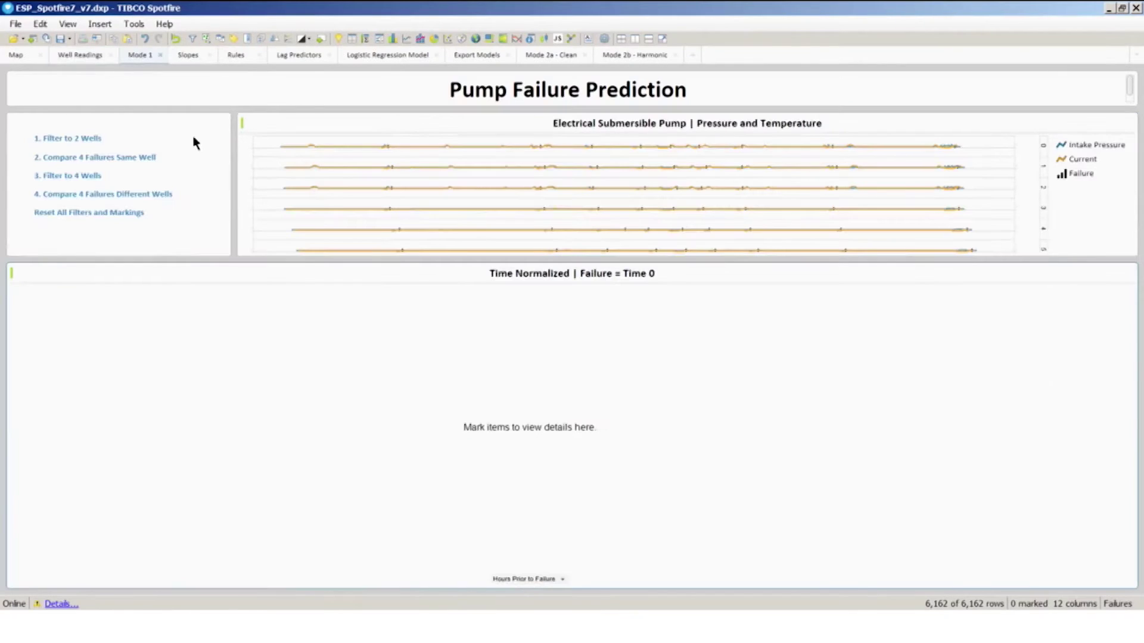
# Step: Run '4. Compare 4 Failures Different Wells', then switch to the Slopes page
pyautogui.click(136, 196)
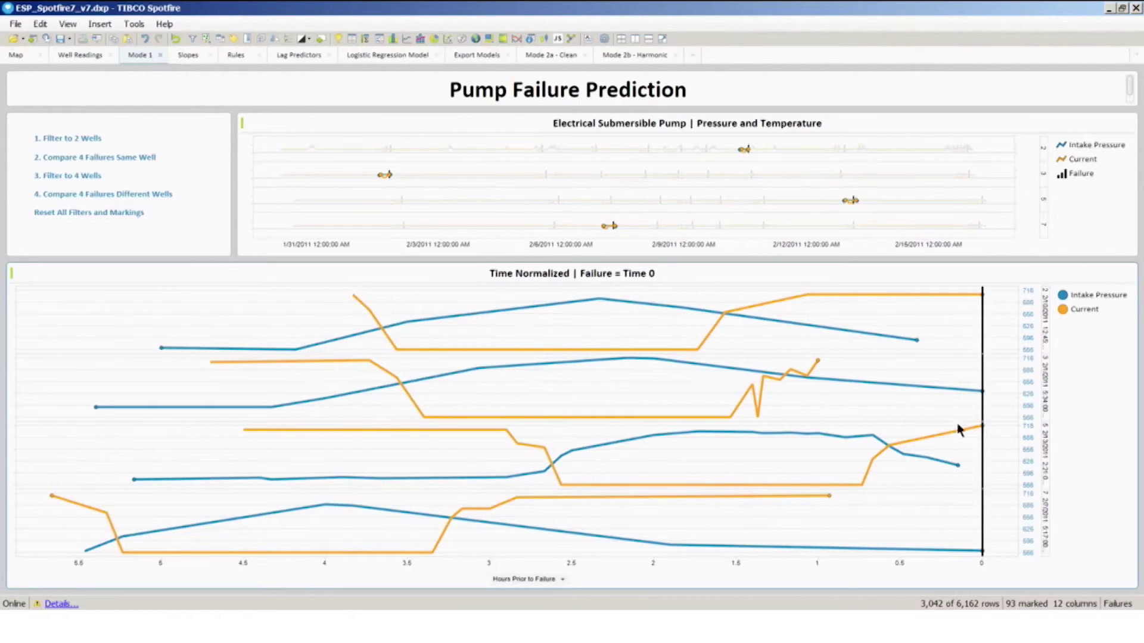
pyautogui.click(188, 55)
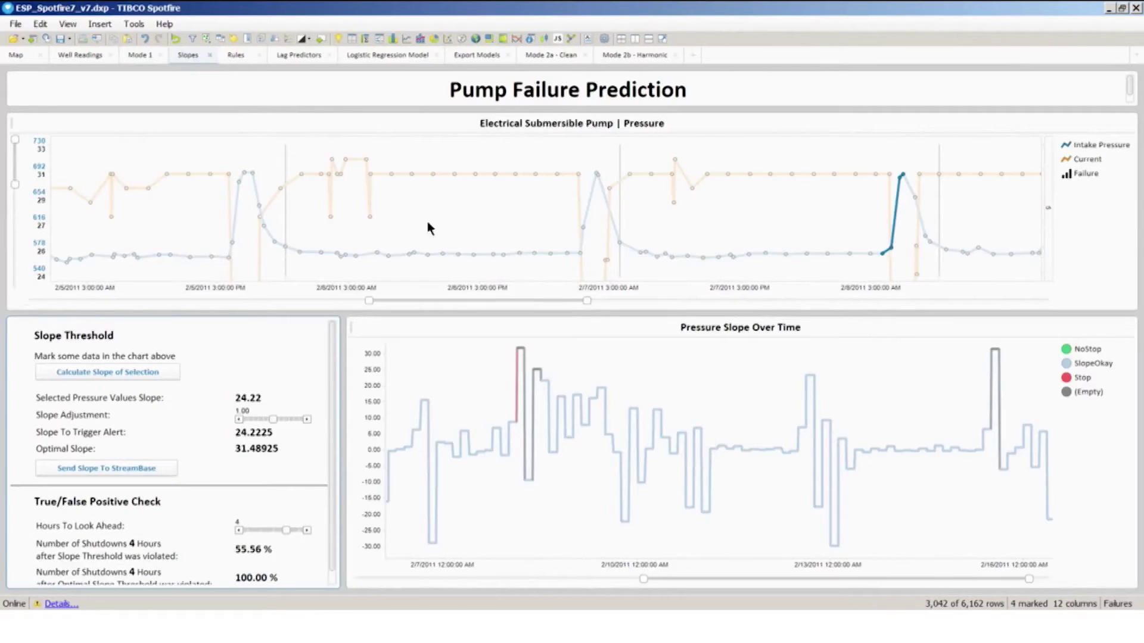
pyautogui.click(101, 171)
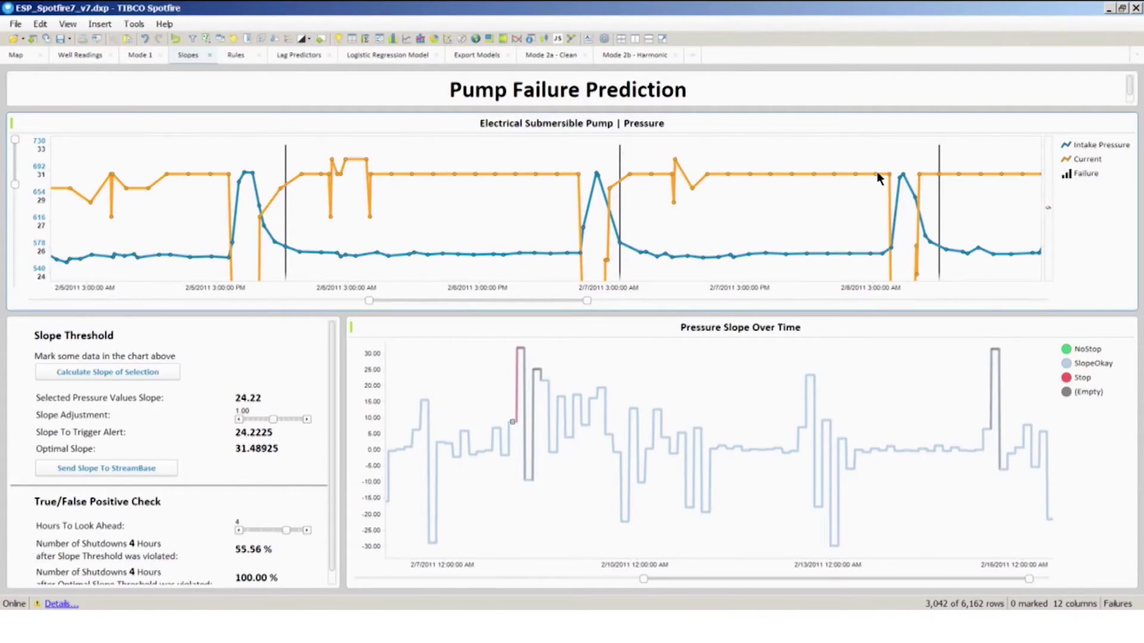
pyautogui.moveTo(886, 157); pyautogui.dragTo(910, 277)
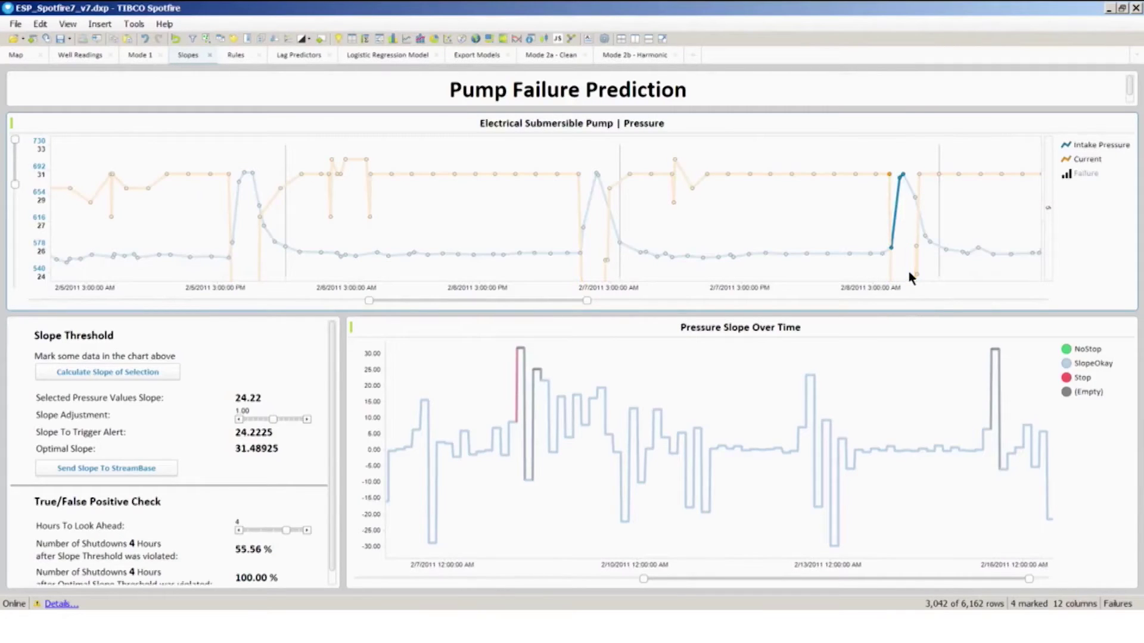
# Step: Calculate the marked pressure-rise slope as 26.55 and enlarge the threshold panels below the chart
pyautogui.click(160, 374)
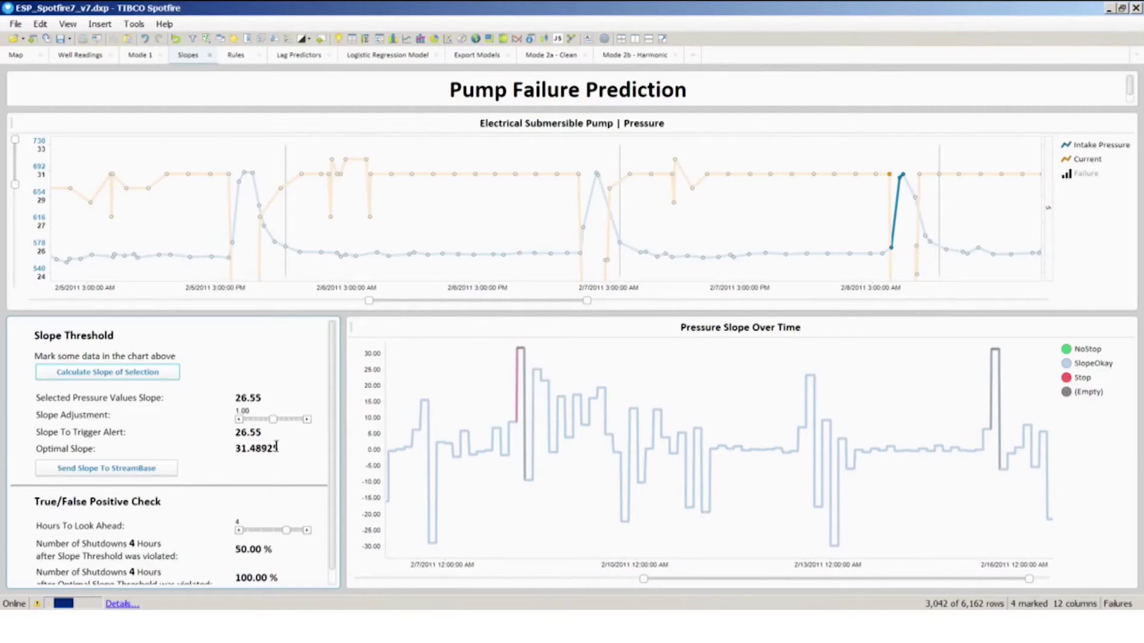
pyautogui.moveTo(330, 440); pyautogui.dragTo(330, 458)
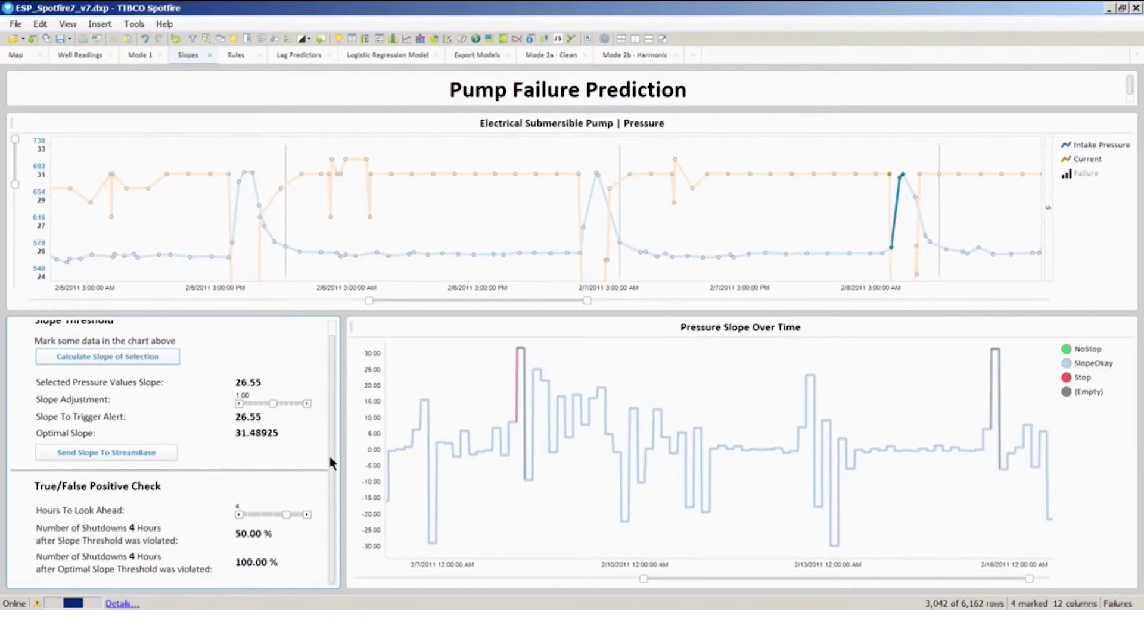
pyautogui.moveTo(368, 314); pyautogui.dragTo(370, 283)
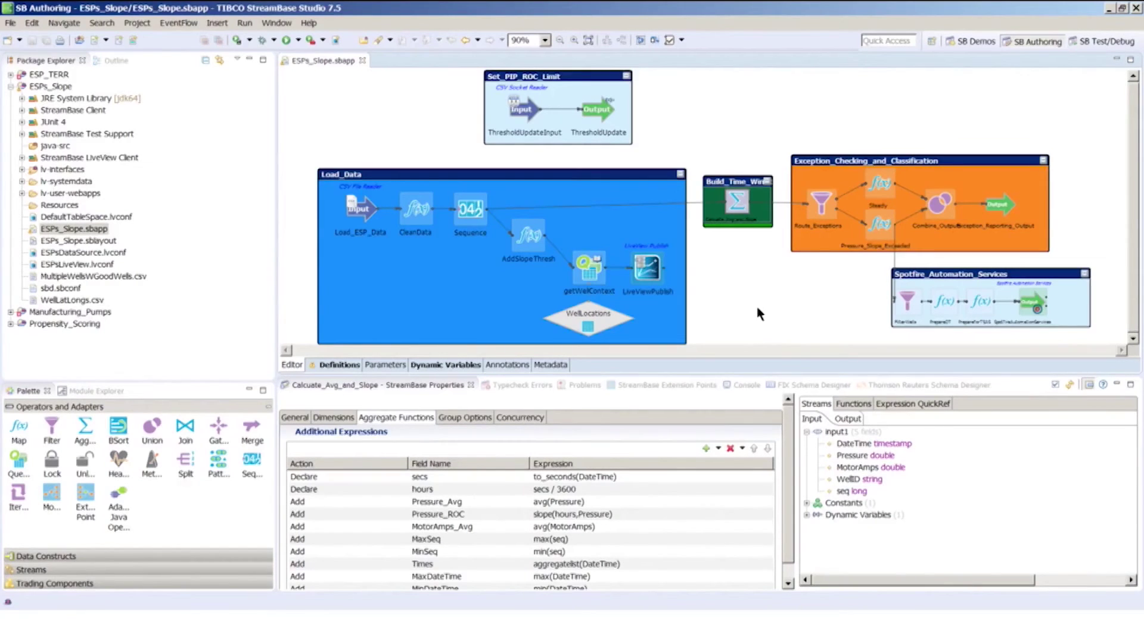
# Step: Inspect Build_Time_Window's Pressure_ROC expression slope(hours,Pressure), then select the Spotfire automation output adapter
pyautogui.moveTo(733, 212)
pyautogui.click(575, 514)
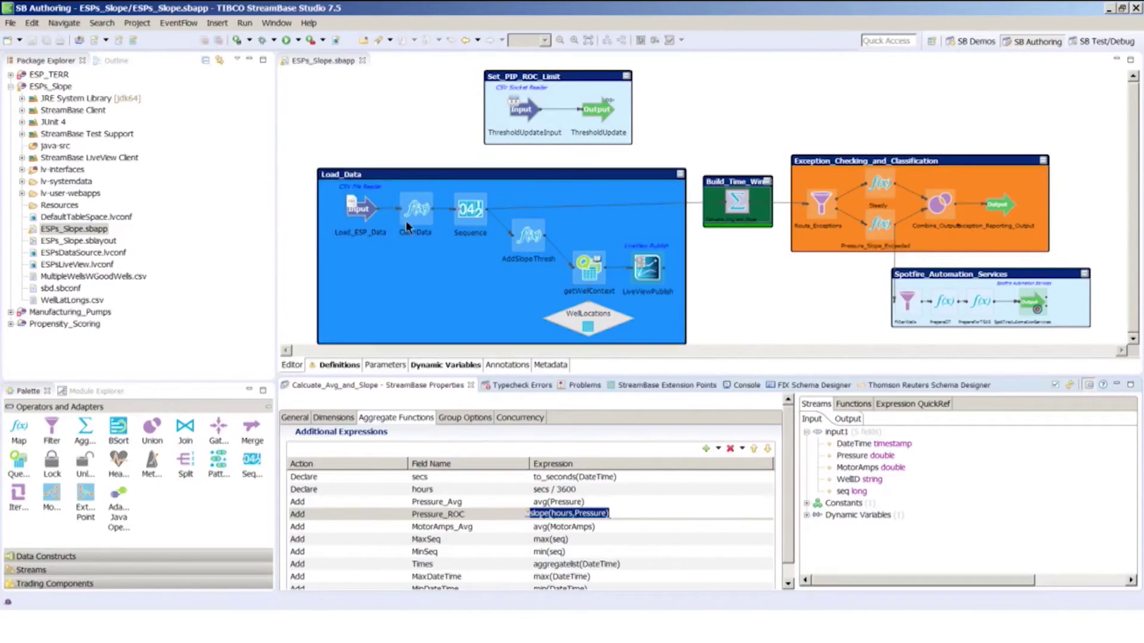
pyautogui.click(738, 212)
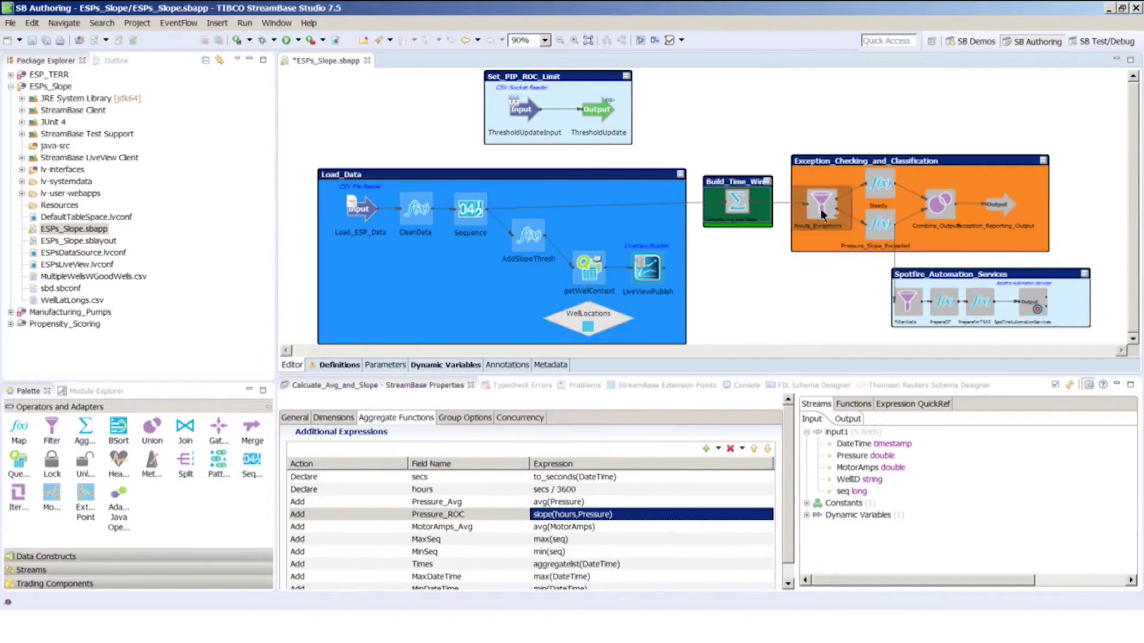
pyautogui.moveTo(910, 305)
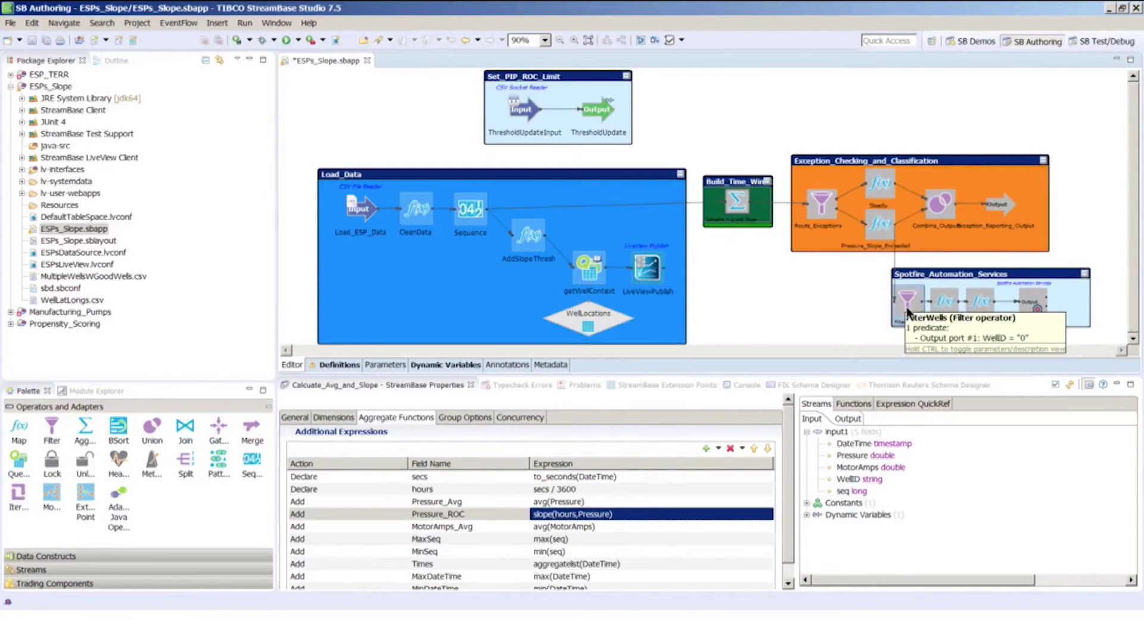
pyautogui.click(1037, 305)
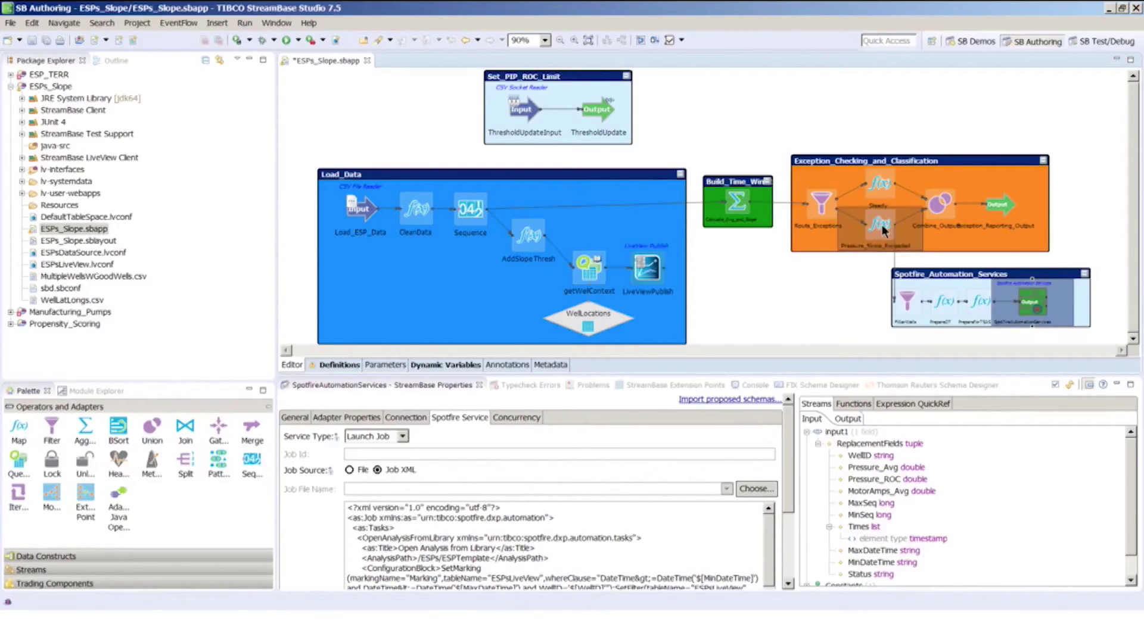
# Step: Review the adapter's Spotfire Service Job XML marking ESPsLiveView rows by WellID and date range
pyautogui.moveTo(884, 231)
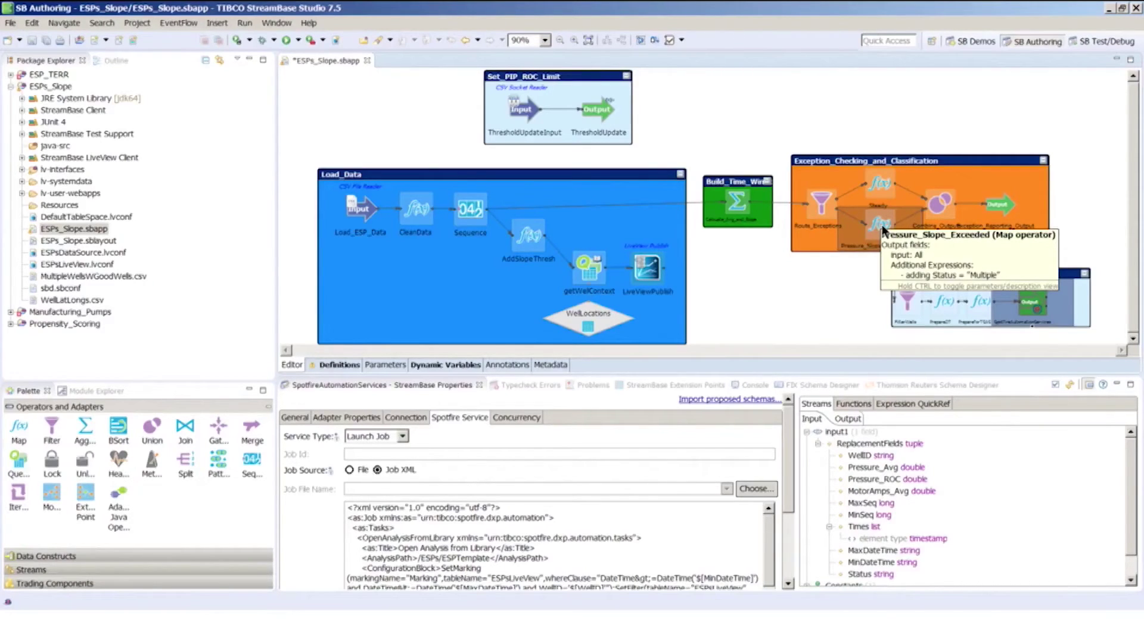
pyautogui.moveTo(1036, 310)
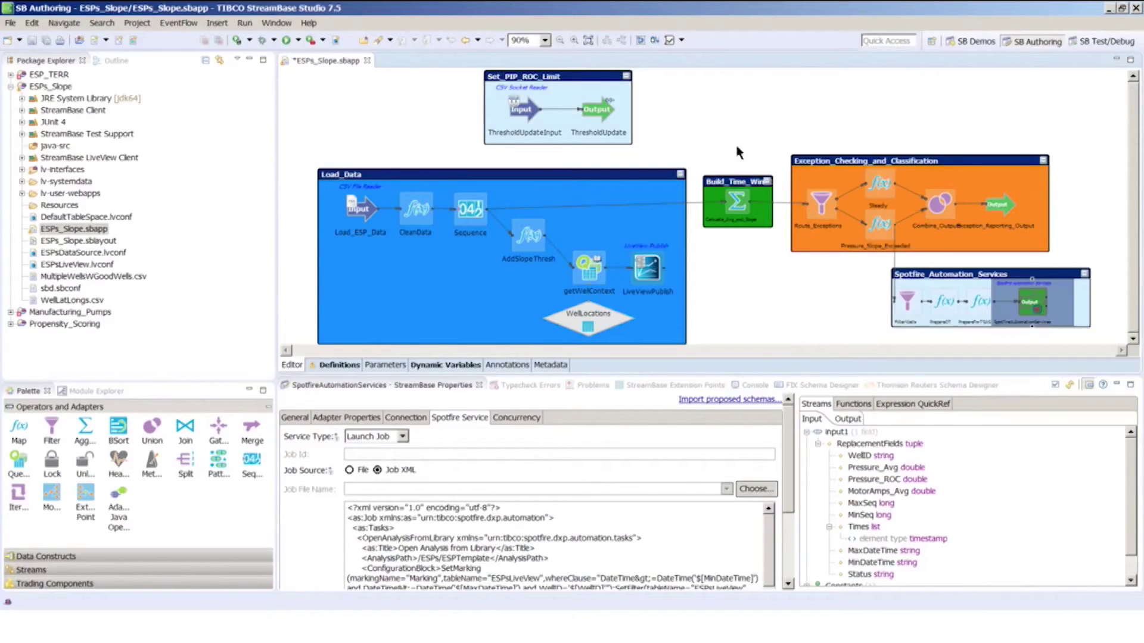
# Step: Run ESPs_Slope as a StreamBase LiveView Project and begin connecting LiveView Desktop to the local server
pyautogui.rightClick(62, 89)
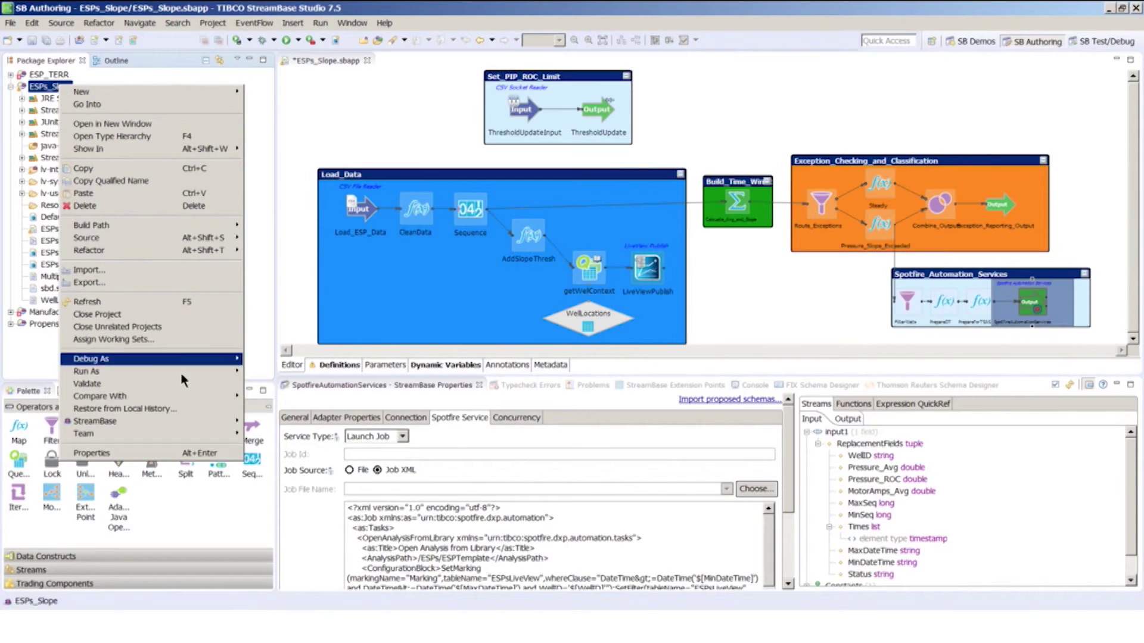
pyautogui.moveTo(181, 372)
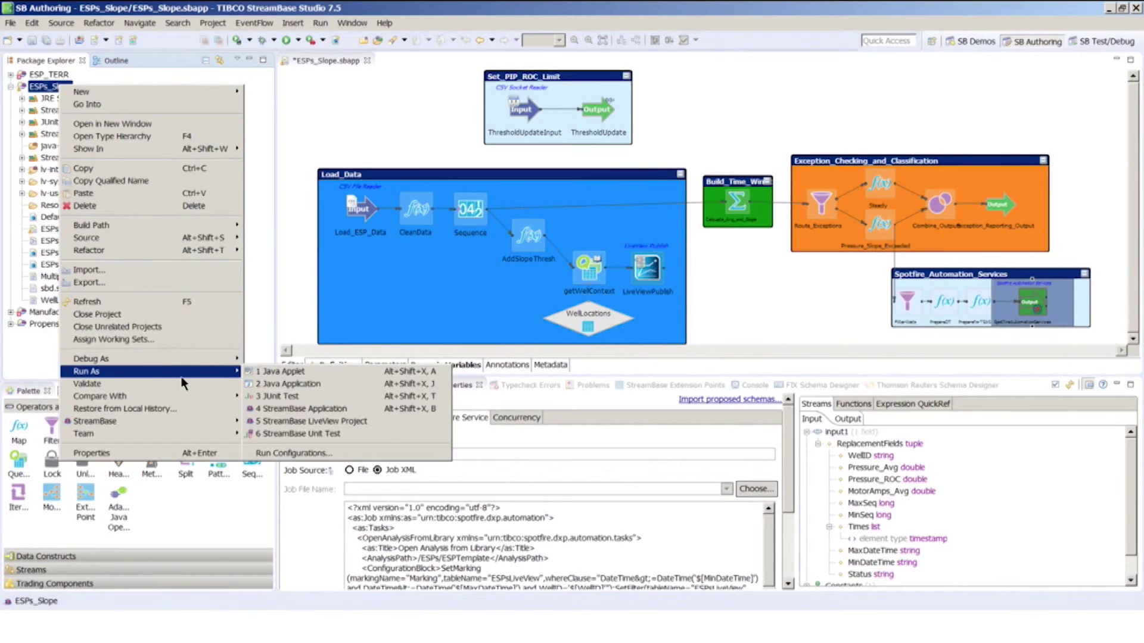
pyautogui.click(314, 422)
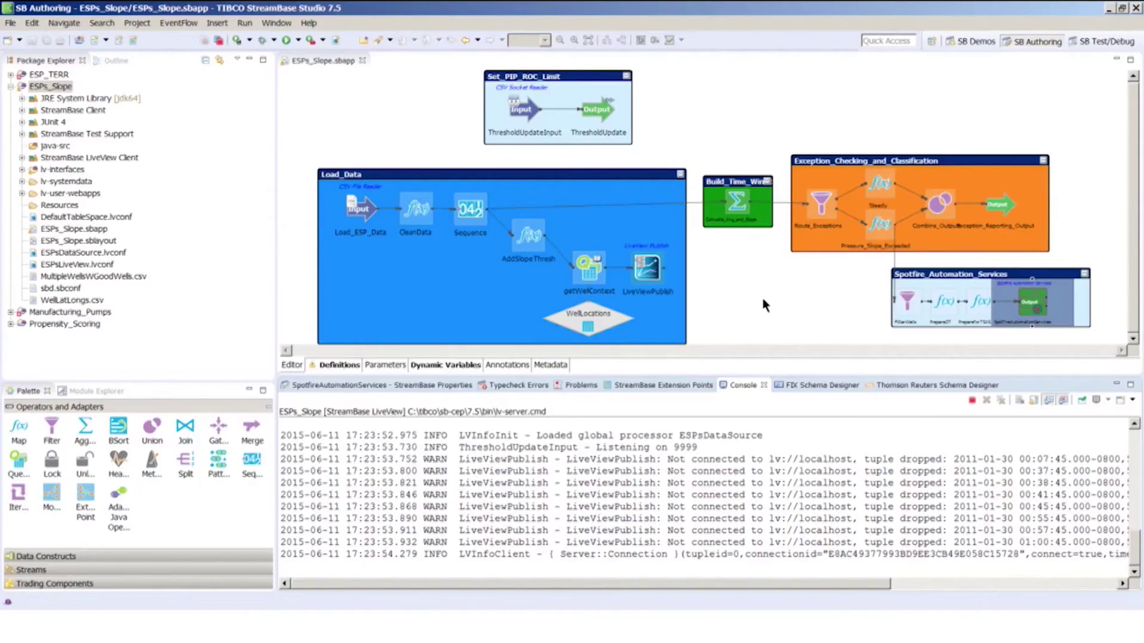
pyautogui.click(1122, 10)
pyautogui.click(262, 368)
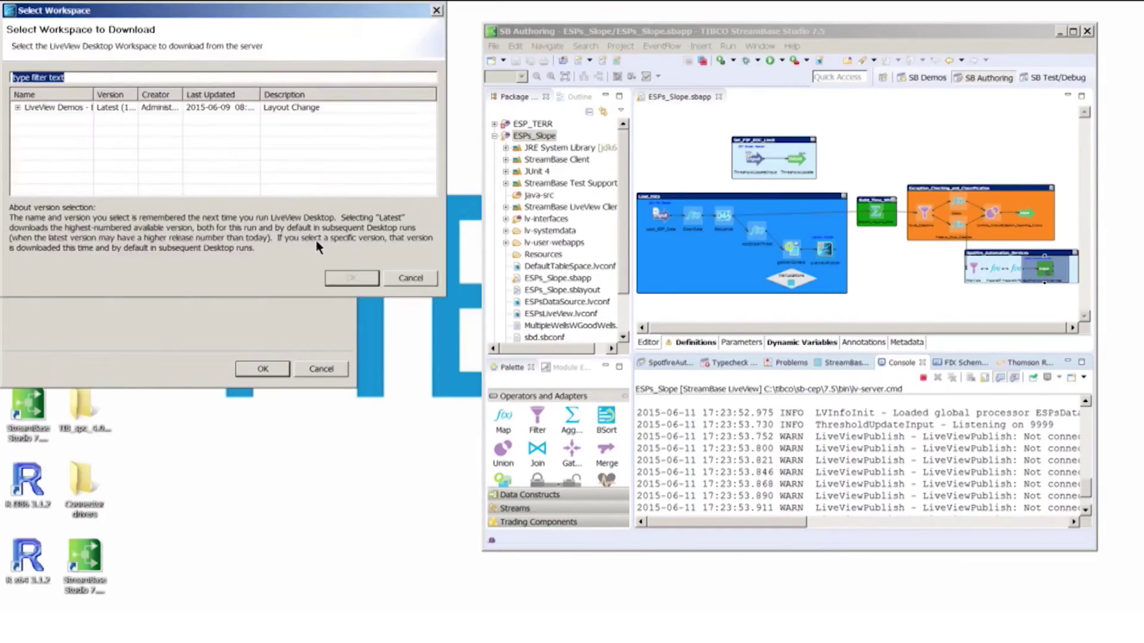
# Step: Download the LiveView Demos workspace, replacing existing contents, and resize the StreamBase Studio window
pyautogui.click(67, 109)
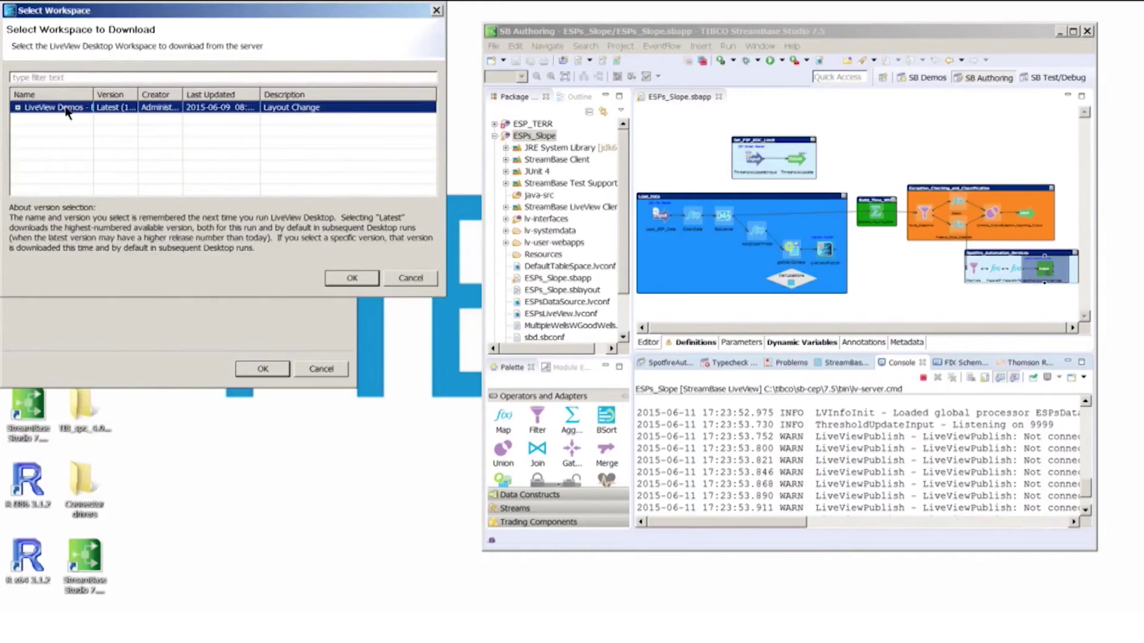
pyautogui.click(342, 280)
pyautogui.click(238, 217)
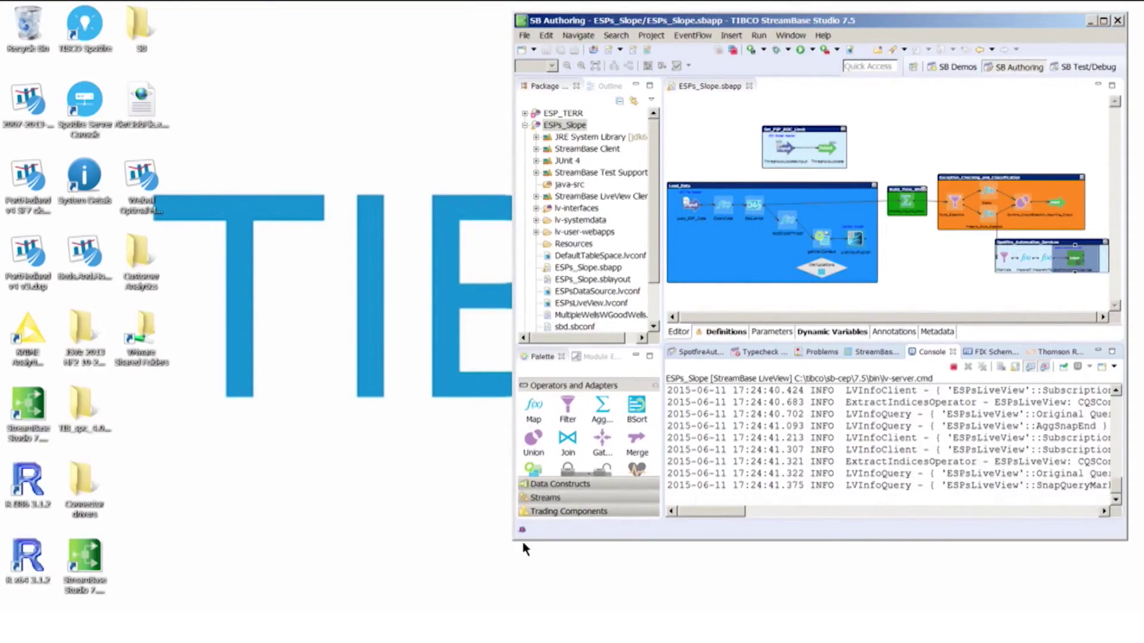
pyautogui.moveTo(513, 541); pyautogui.dragTo(445, 596)
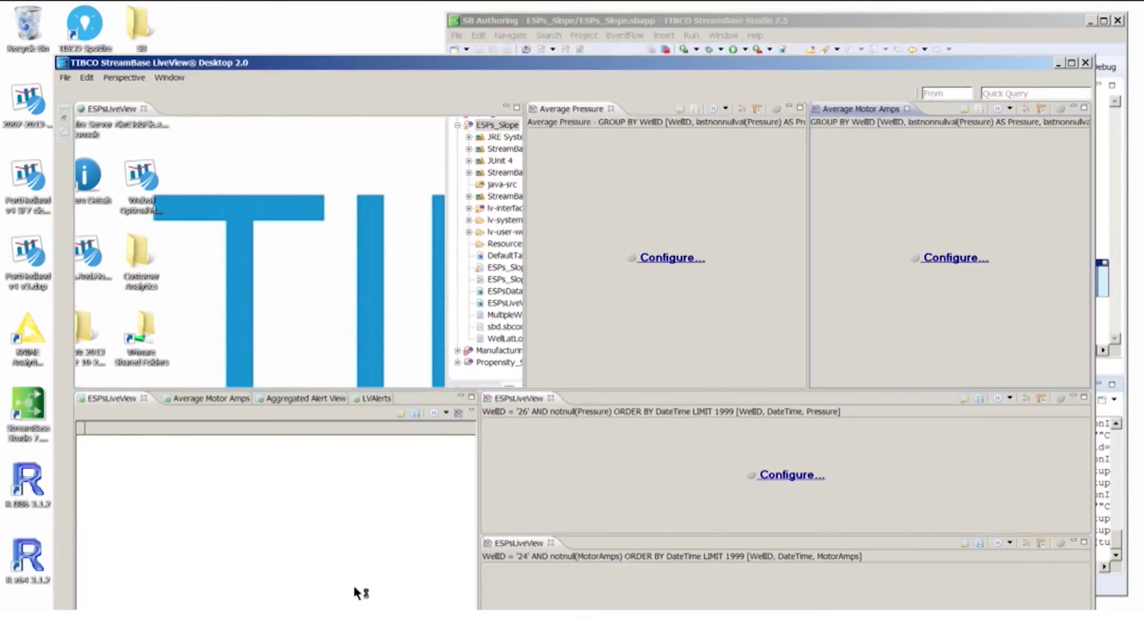
# Step: Maximize LiveView Desktop to watch the ESPs dashboard populate, then minimize it
pyautogui.click(1071, 63)
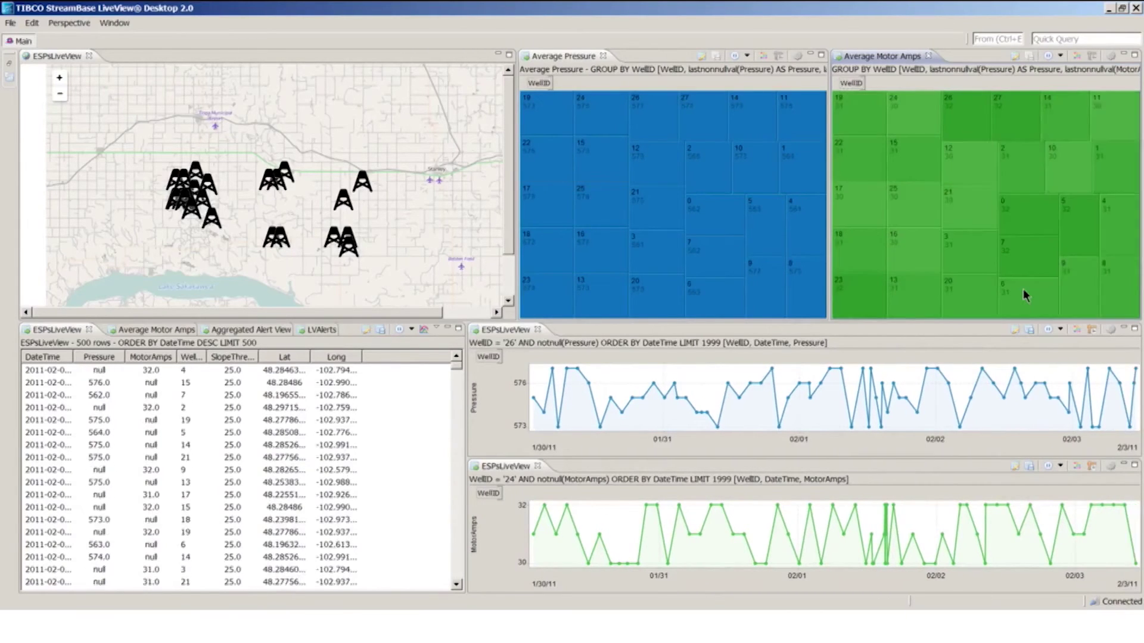
pyautogui.click(1109, 8)
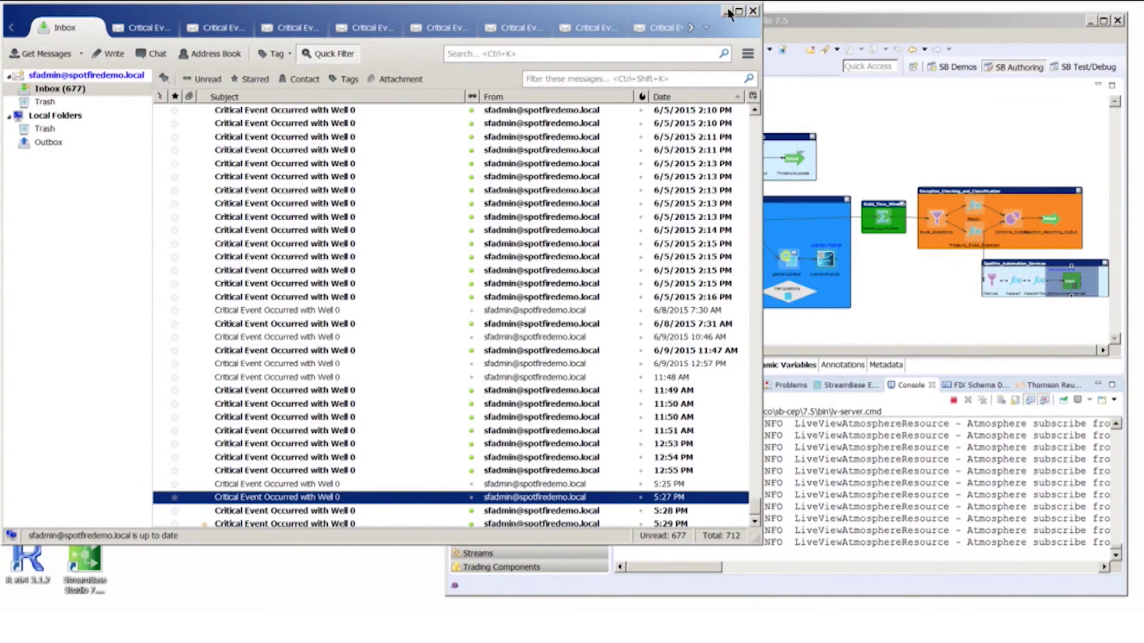
# Step: Open the 5:28 PM Well 0 critical-event alert and scroll through its charts and map
pyautogui.click(738, 11)
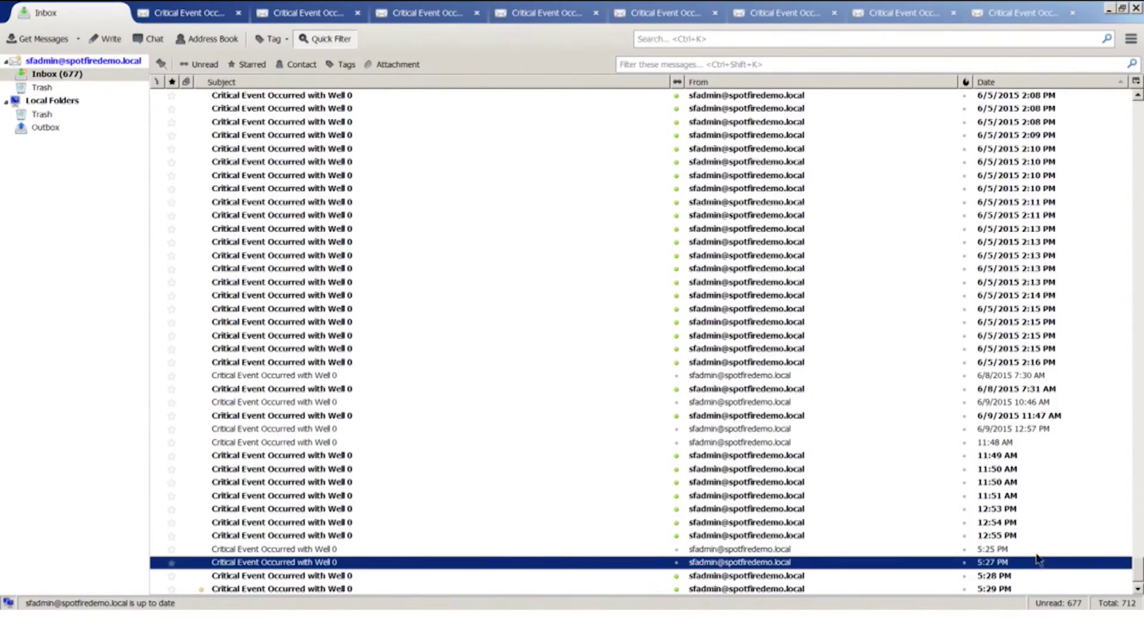
pyautogui.doubleClick(1007, 576)
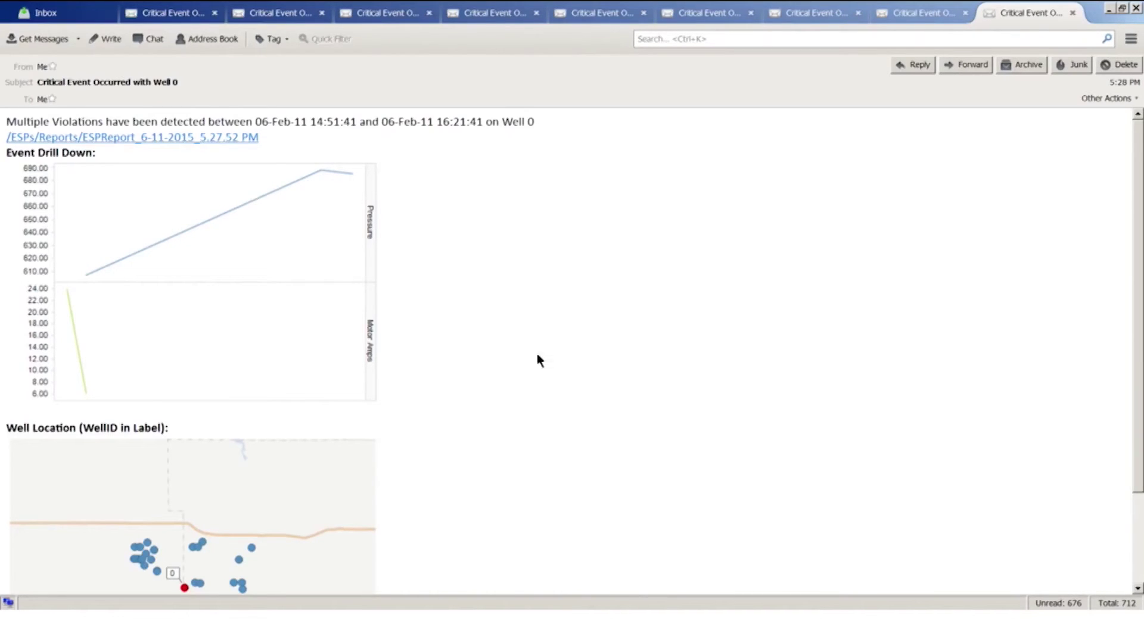
pyautogui.scroll(-3, 546, 358)
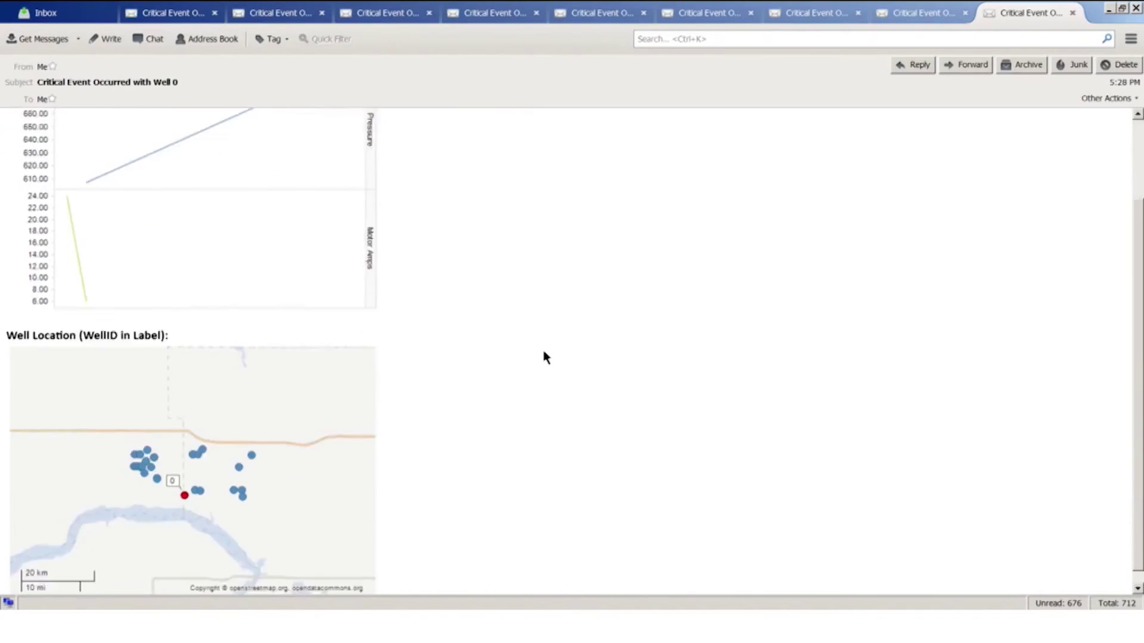
pyautogui.scroll(3, 544, 355)
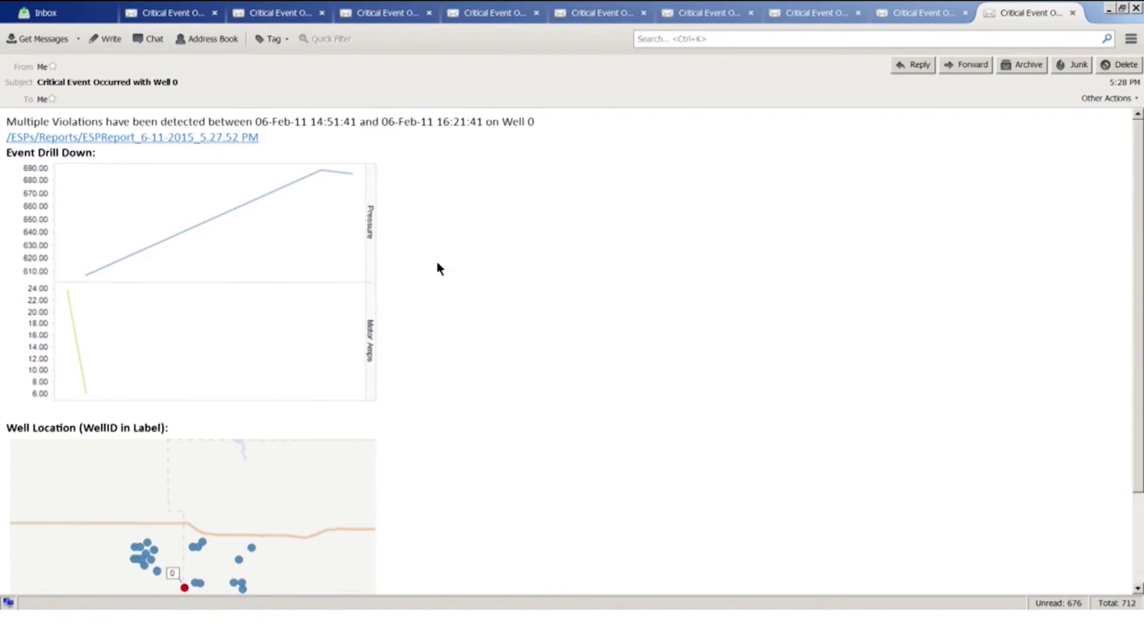
# Step: Open the Well 0 ESPReport Well Snapshot from the alert link, then set the browser aside
pyautogui.click(233, 138)
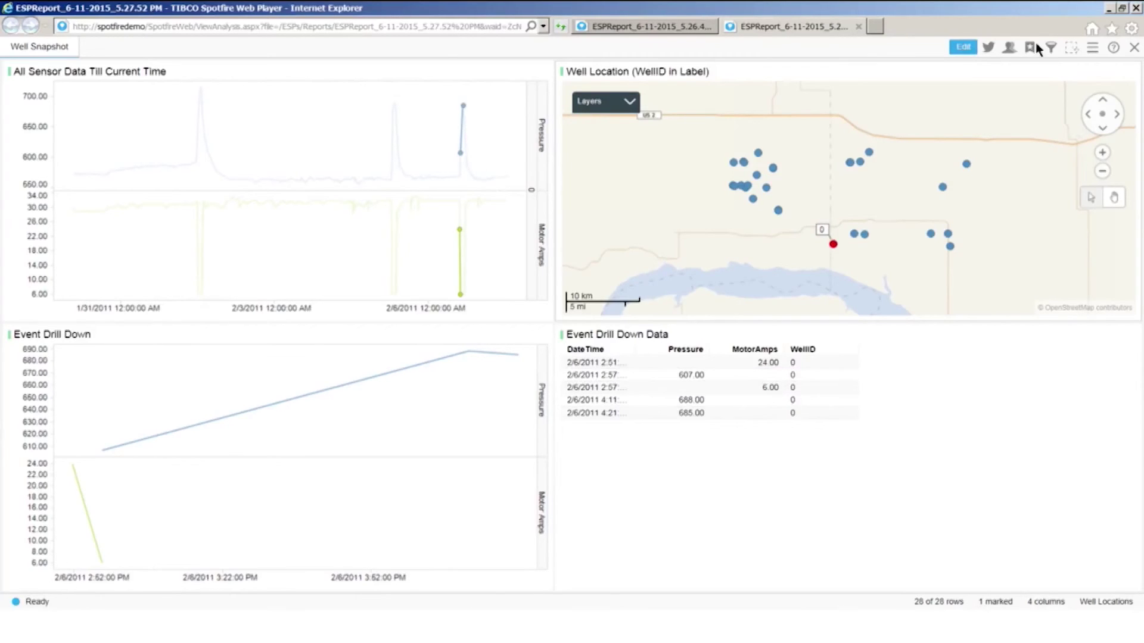
pyautogui.click(1123, 9)
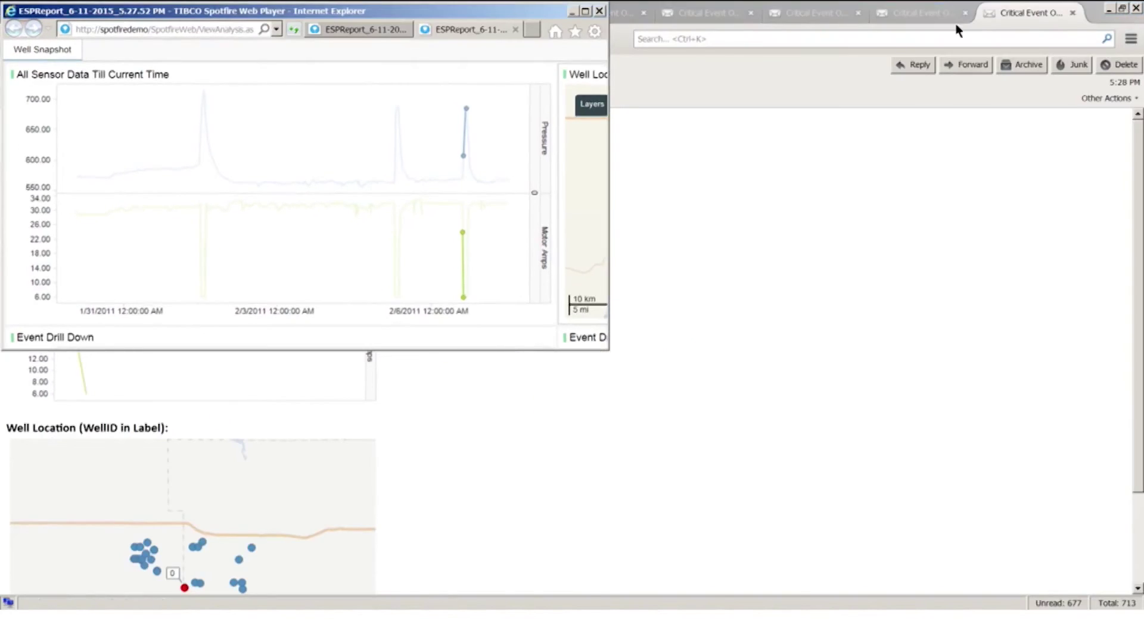
pyautogui.click(573, 12)
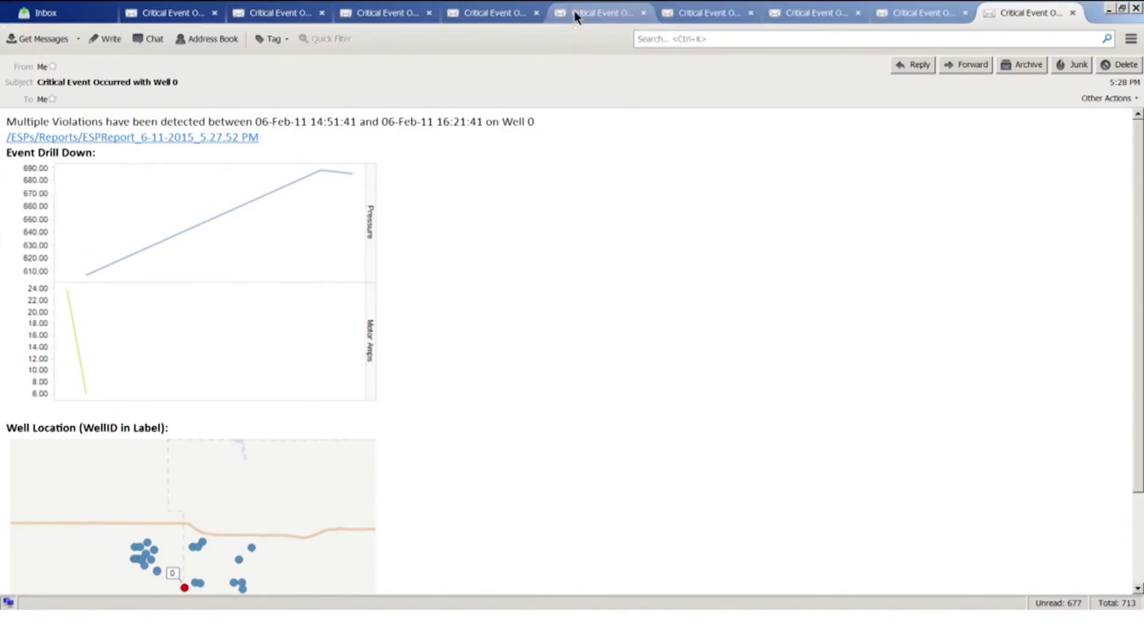
# Step: Check the dashboard's red motor-amps cell, then return to the Well 0 email and full-screen ESPReport
pyautogui.click(1124, 10)
pyautogui.click(1108, 30)
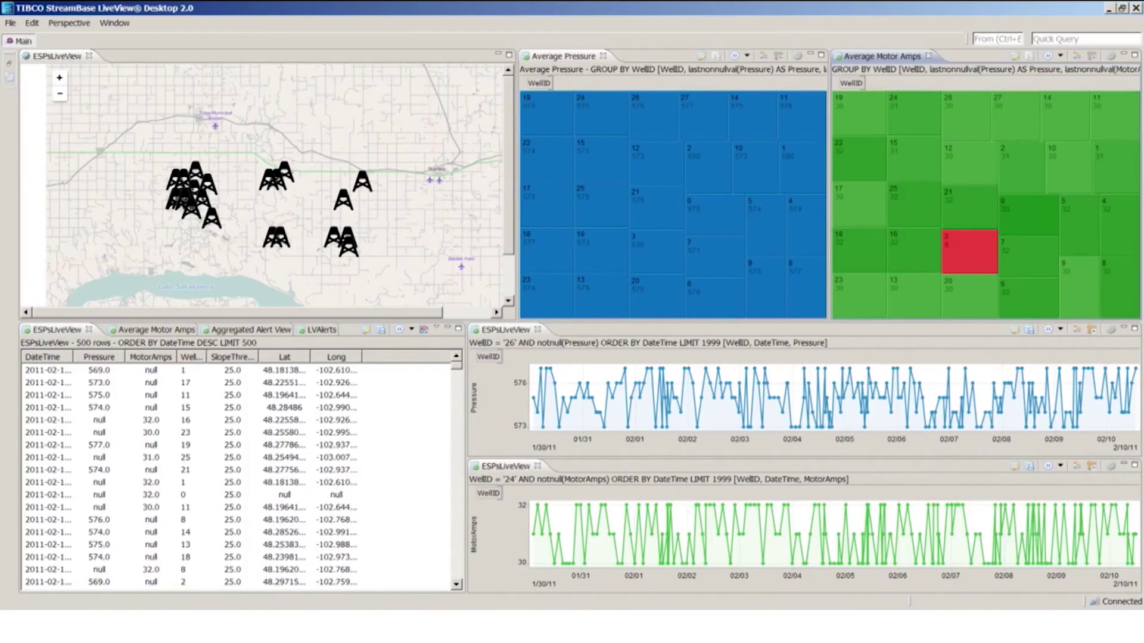
pyautogui.hotkey('alt', 'Tab')
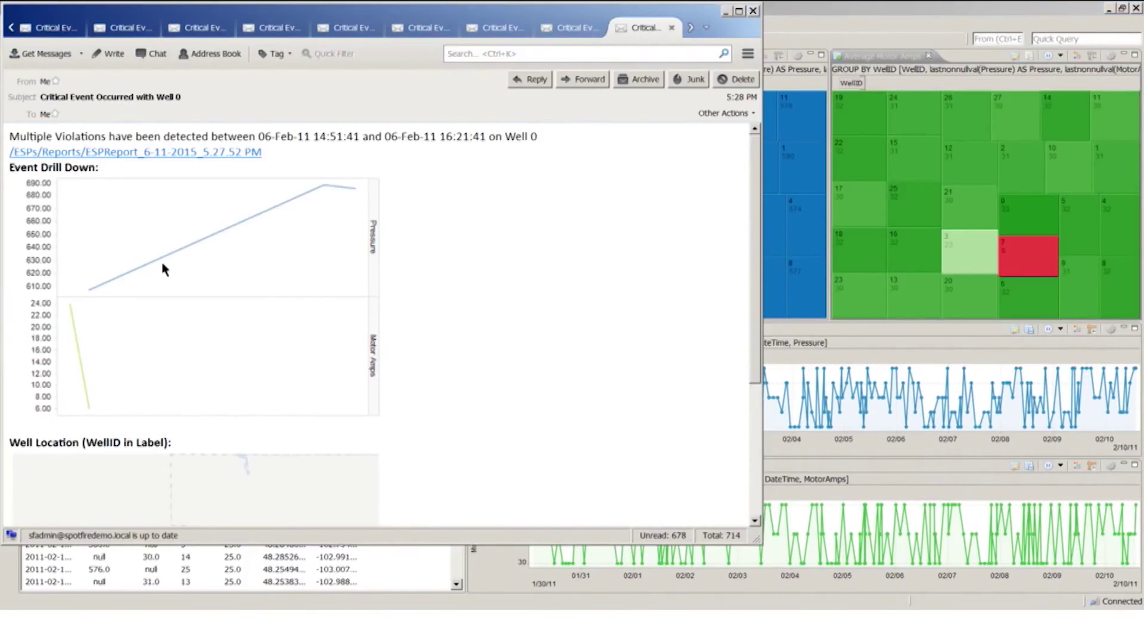
pyautogui.moveTo(755, 227); pyautogui.dragTo(763, 359)
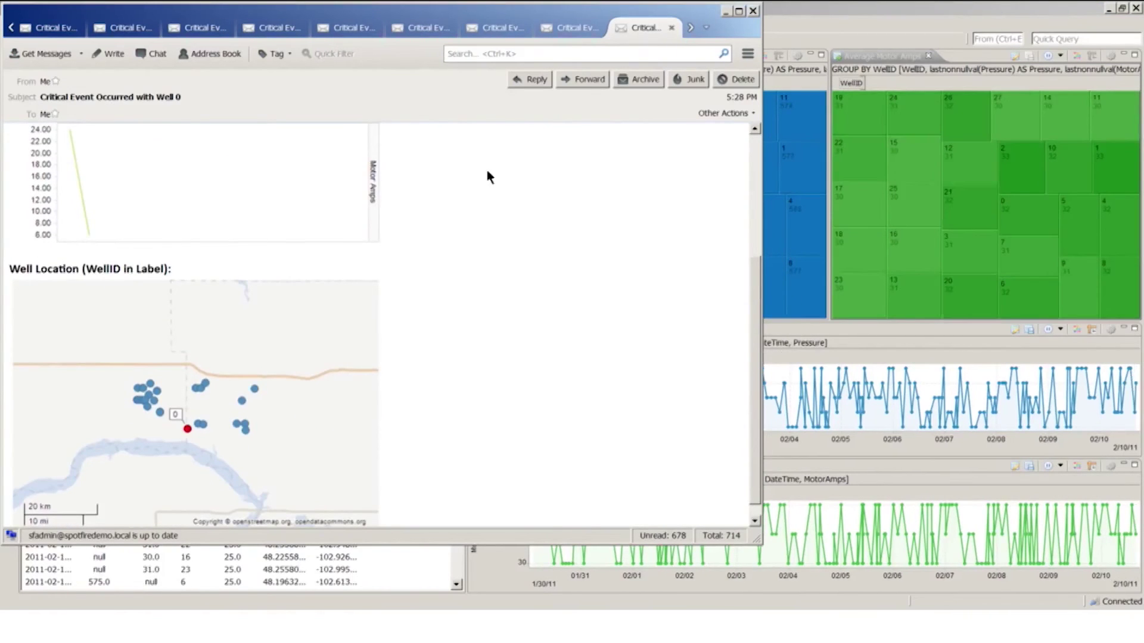
pyautogui.moveTo(757, 273); pyautogui.dragTo(755, 143)
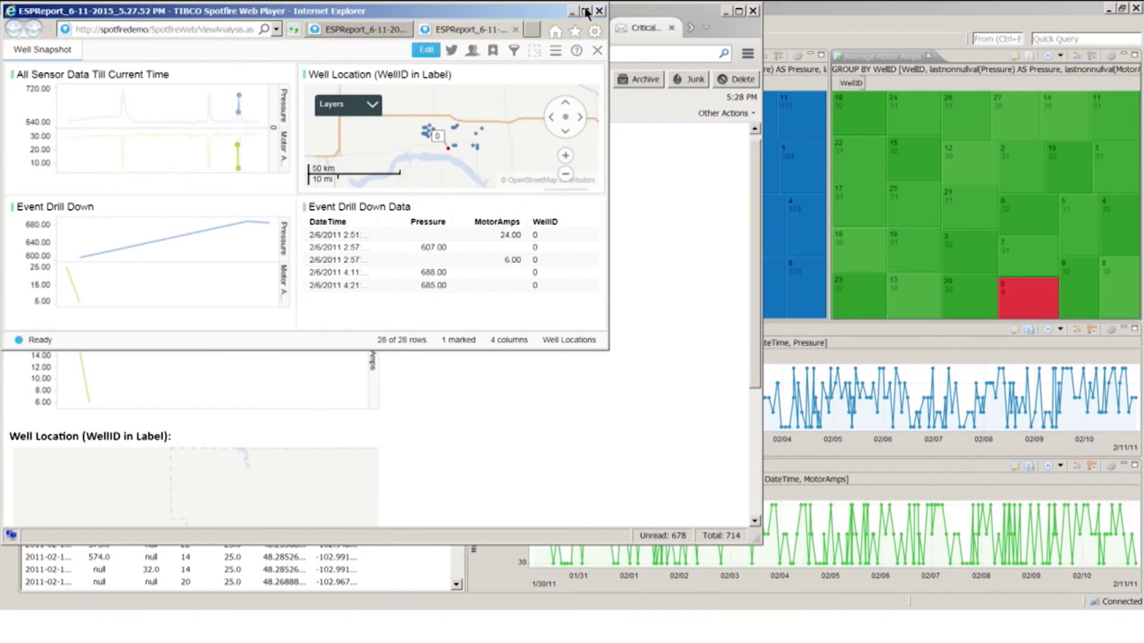
pyautogui.click(584, 11)
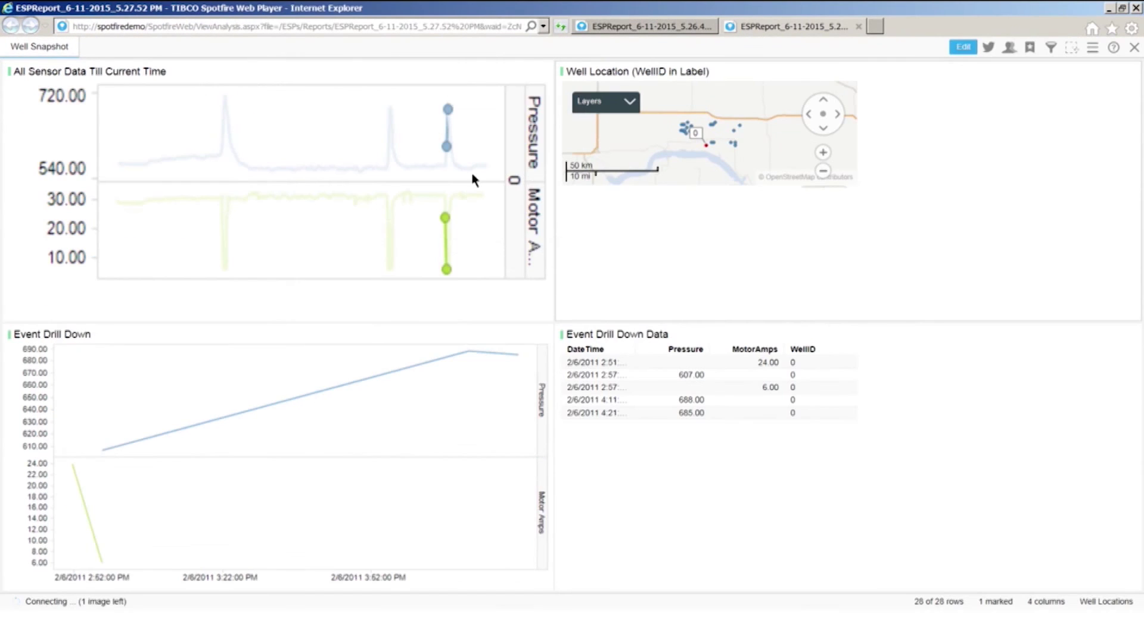